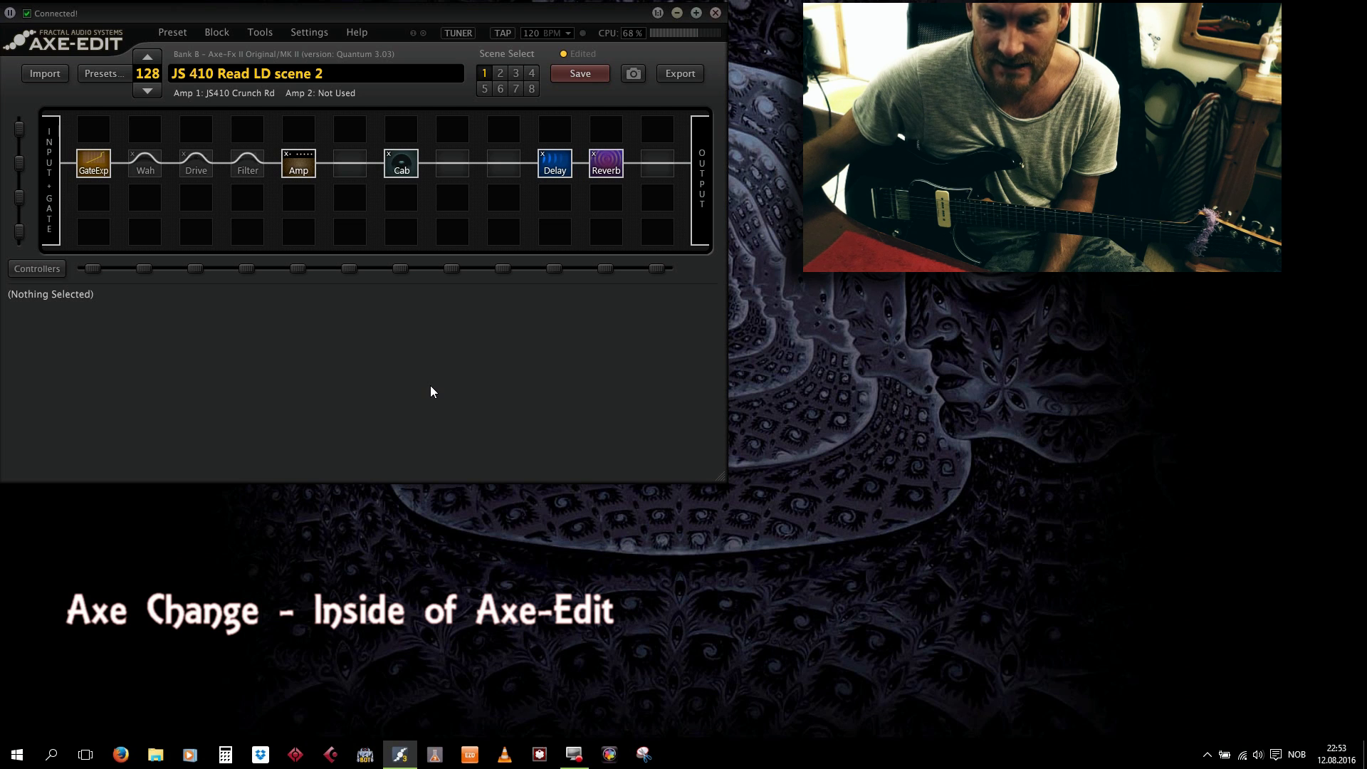
Open Axe-Edit's Tools menu to reach the Axe-Change option
left_click(261, 38)
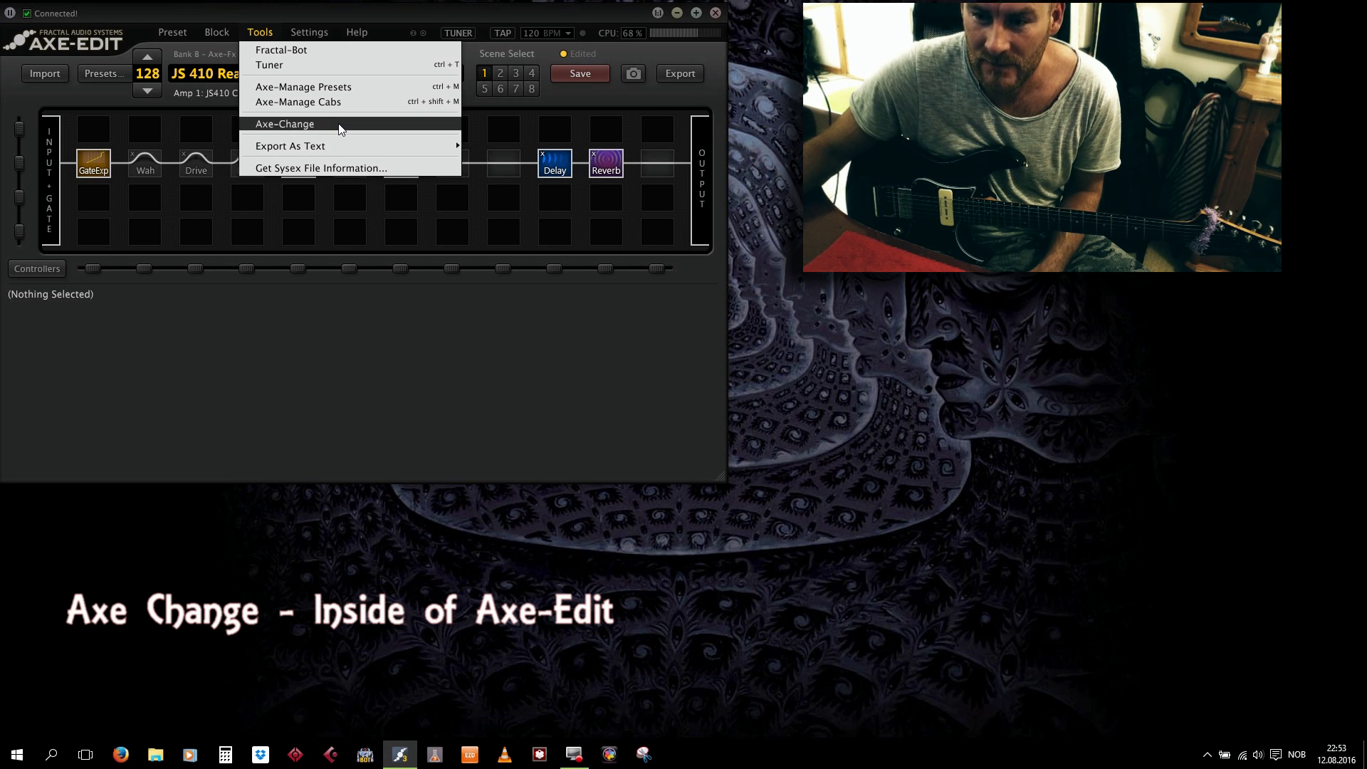
Open Axe-Change and search for 'rock', narrowing the list to 1252 presets
left_click(340, 129)
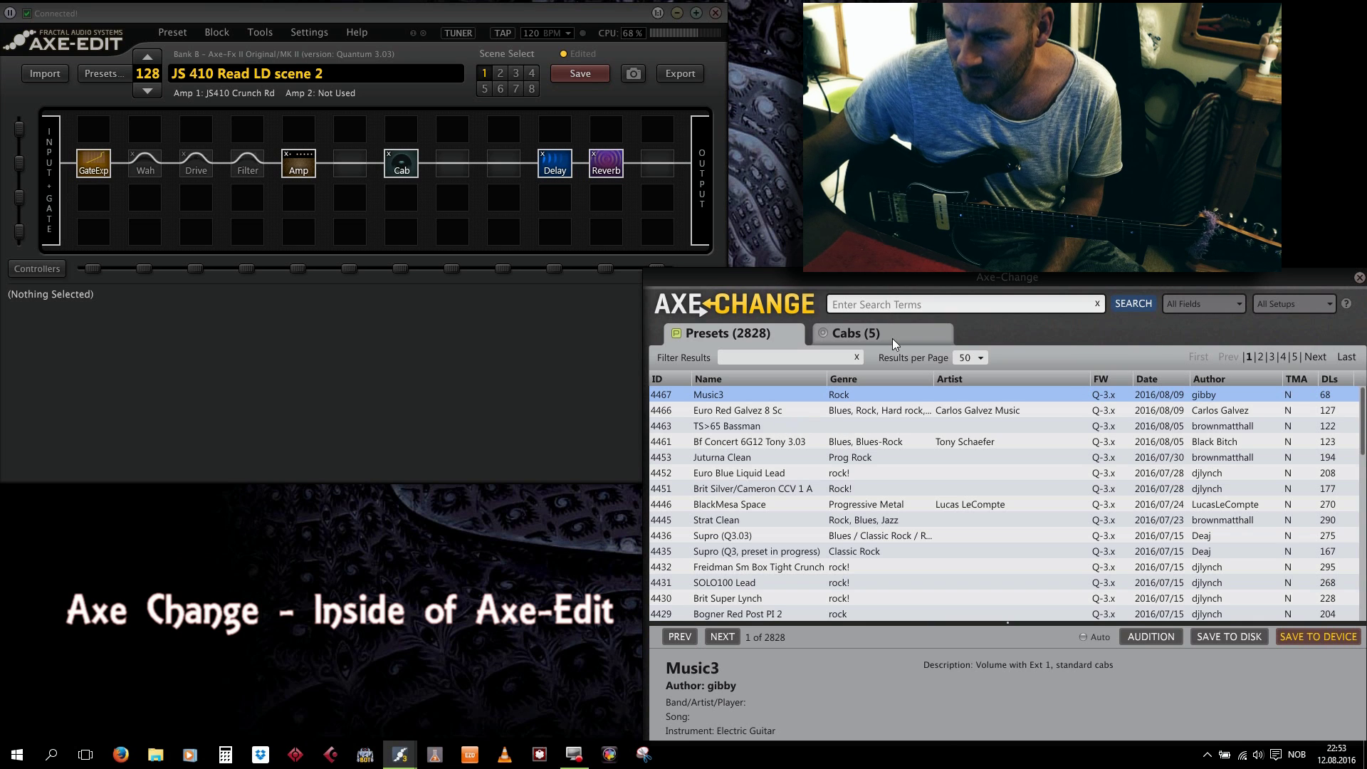
left_click(882, 305)
type("r")
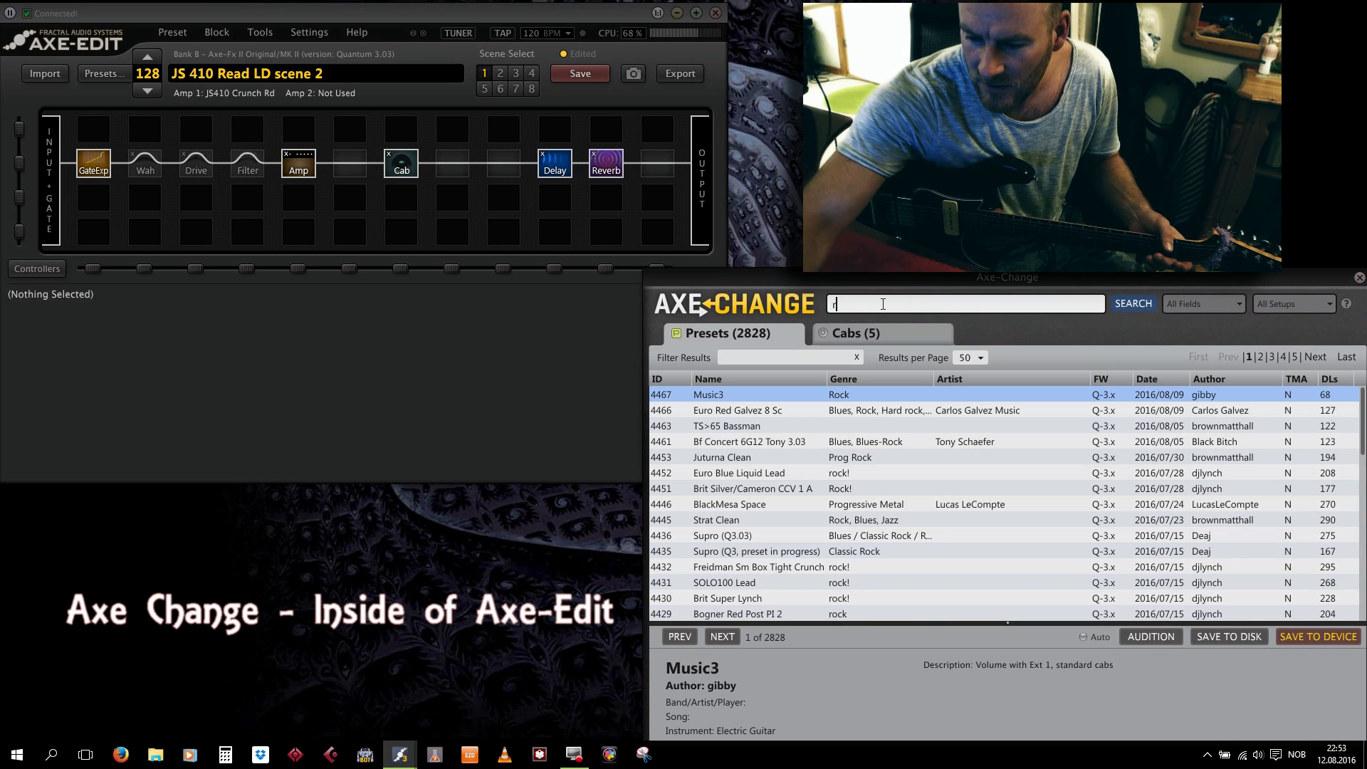
type("ock")
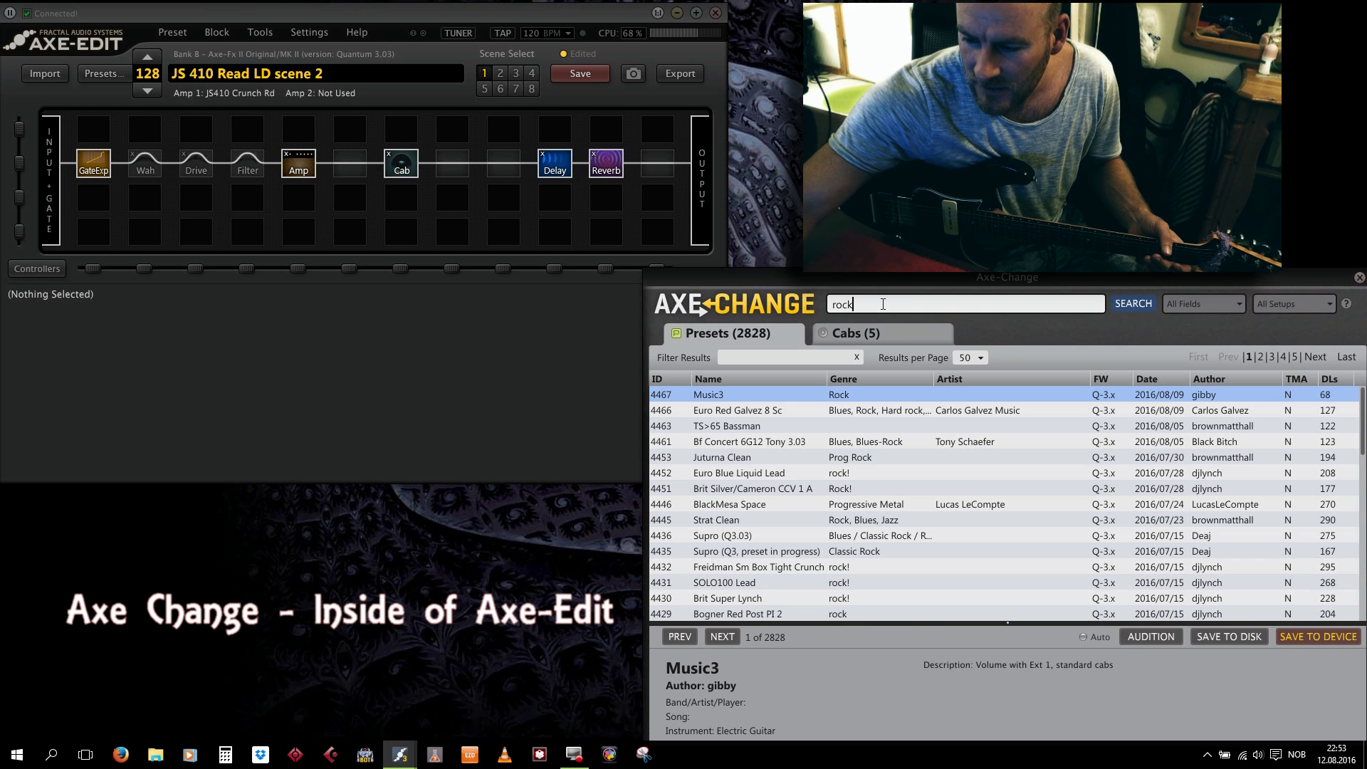
key("Return")
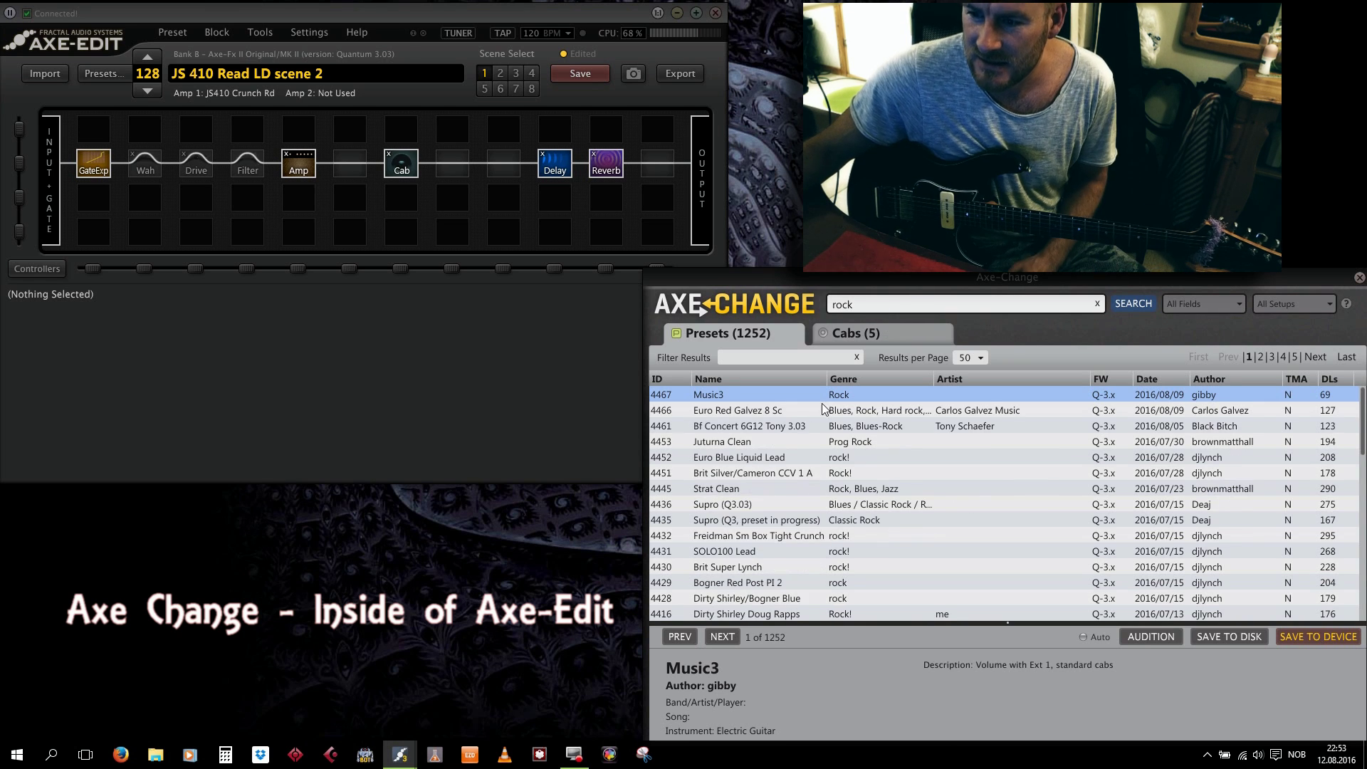
Load djlynch's Brit Super Lynch preset onto the Axe-Fx, replacing JS 410 Read LD scene 2
left_click(731, 571)
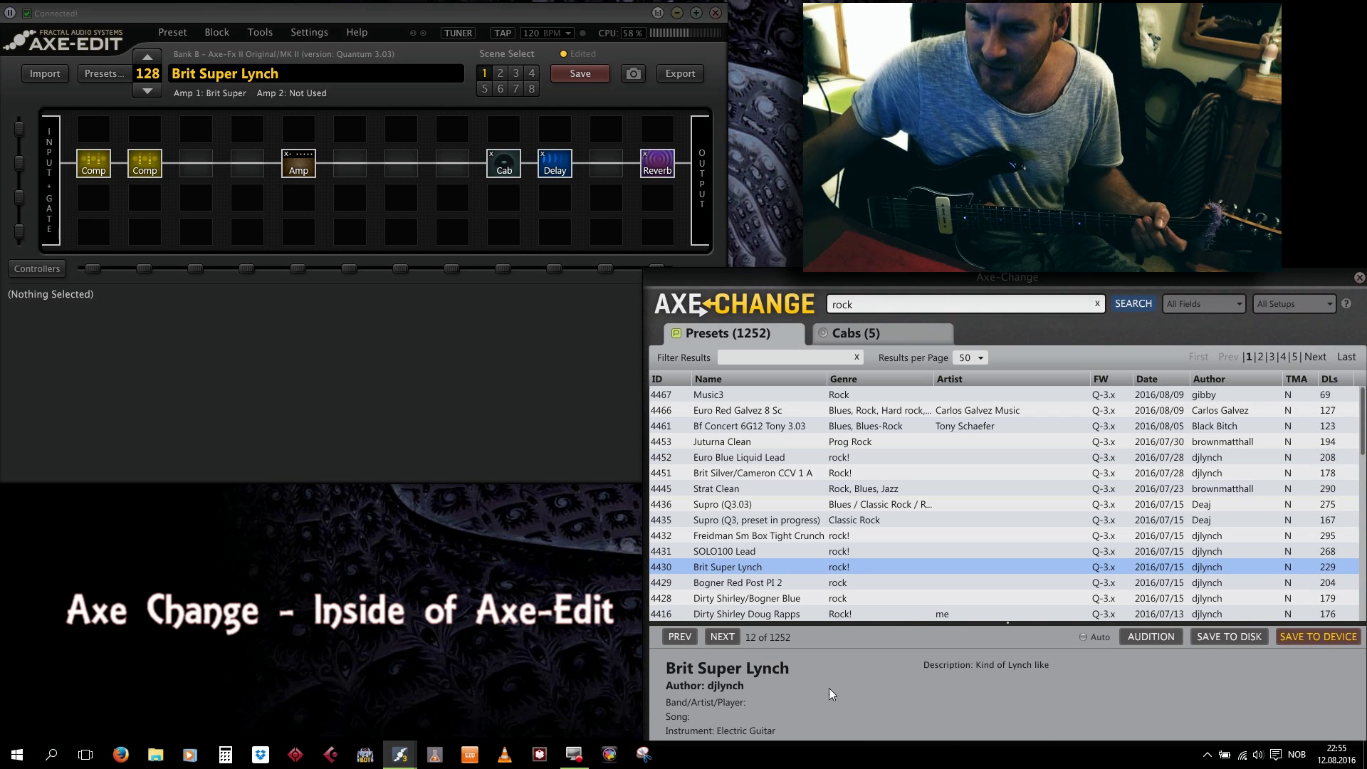
Try the Dirty Shirley/Bogner Blue preset, then switch to Brit Silver/Cameron CCV 1 A
double_click(747, 594)
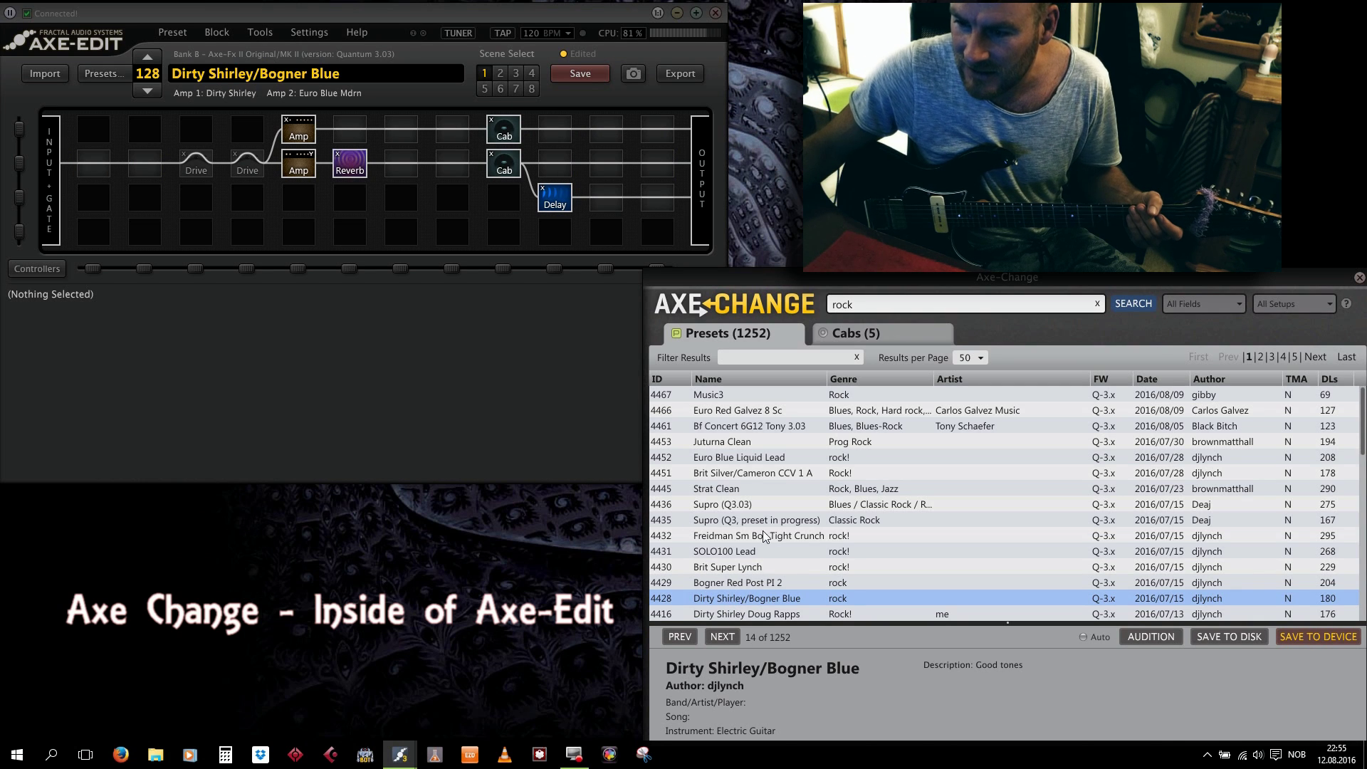
left_click(754, 472)
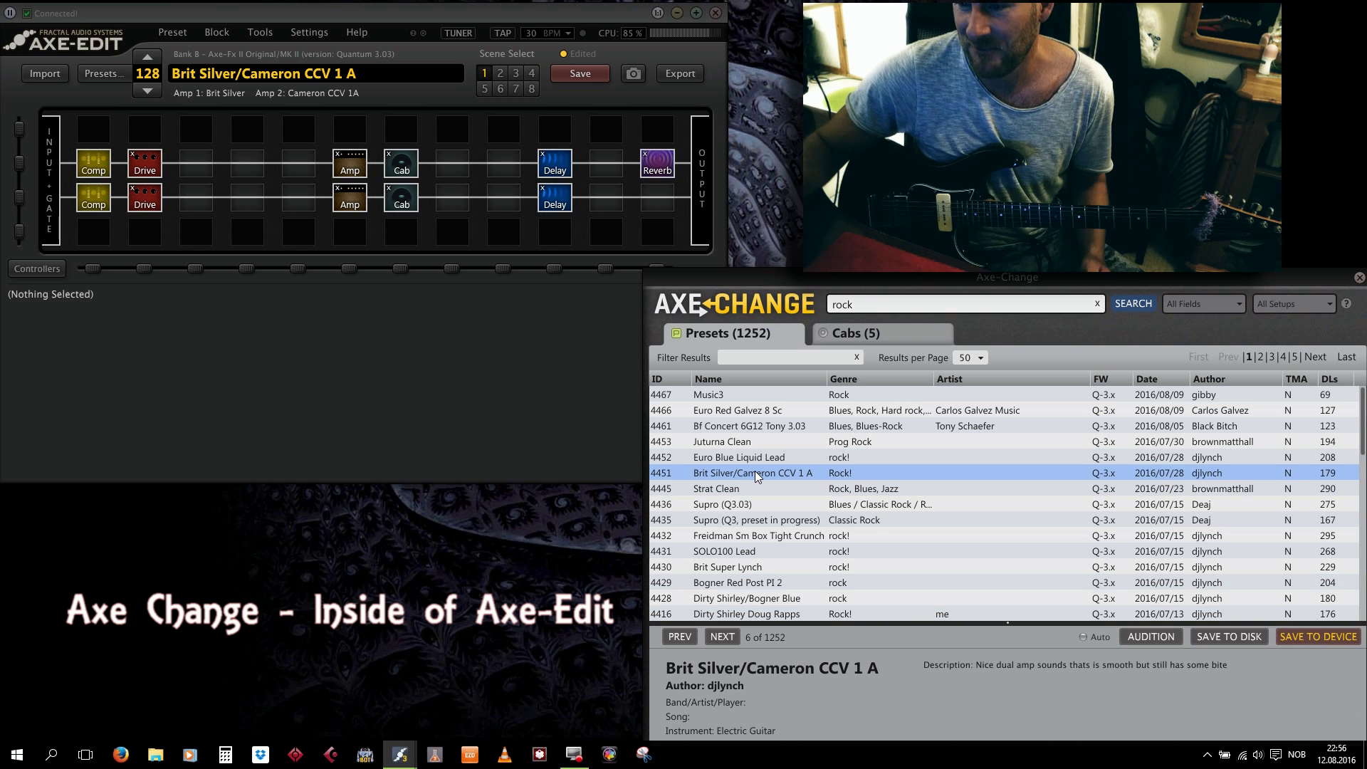
Reopen Axe-Change and replace the search with 'bass', showing 175 presets and 29 cabs
left_click(1358, 280)
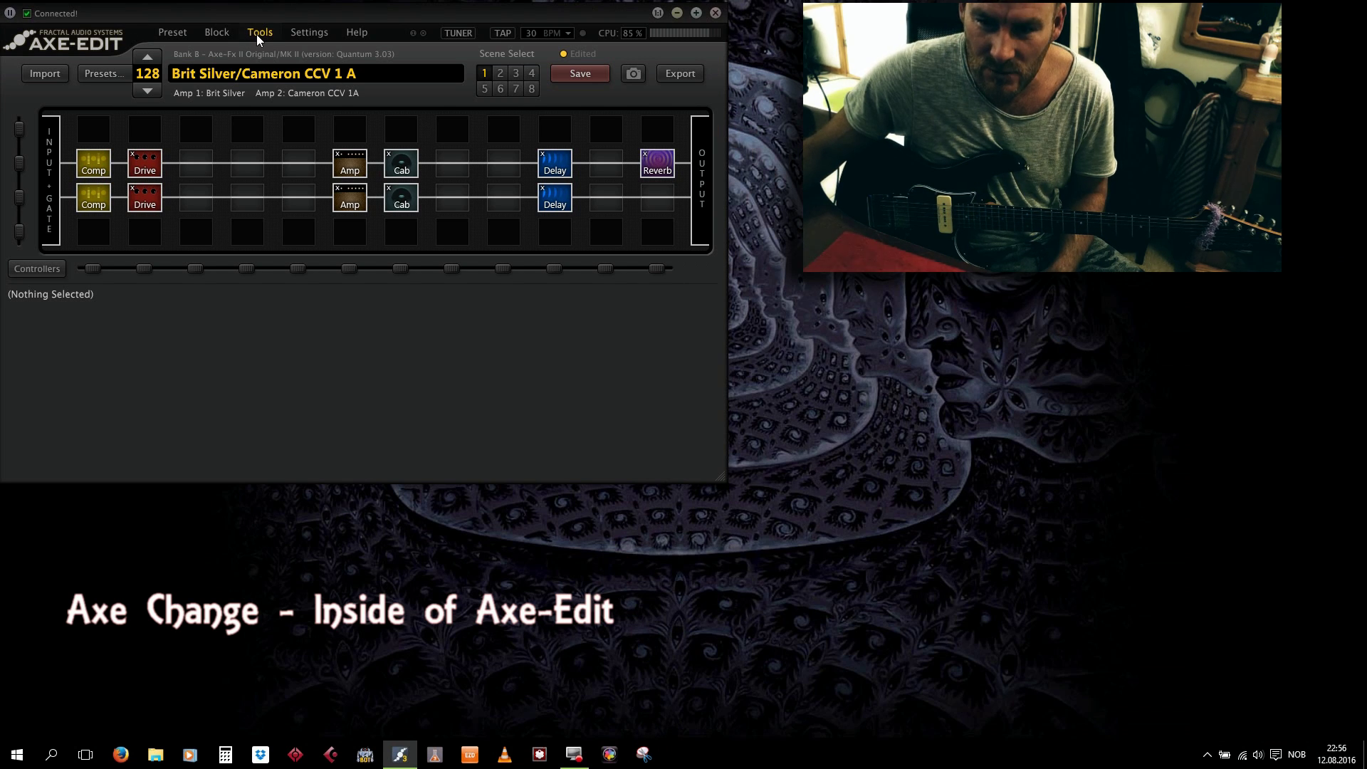
left_click(258, 33)
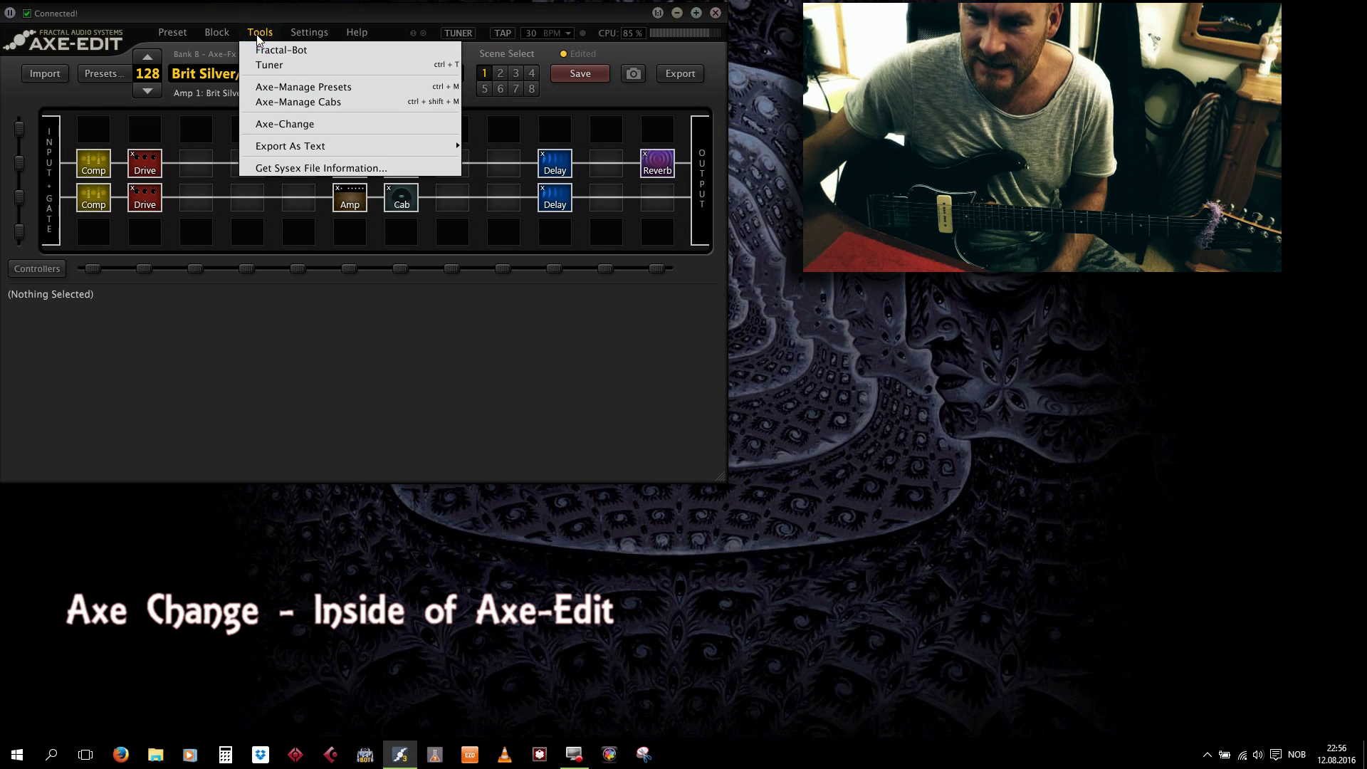
left_click(314, 129)
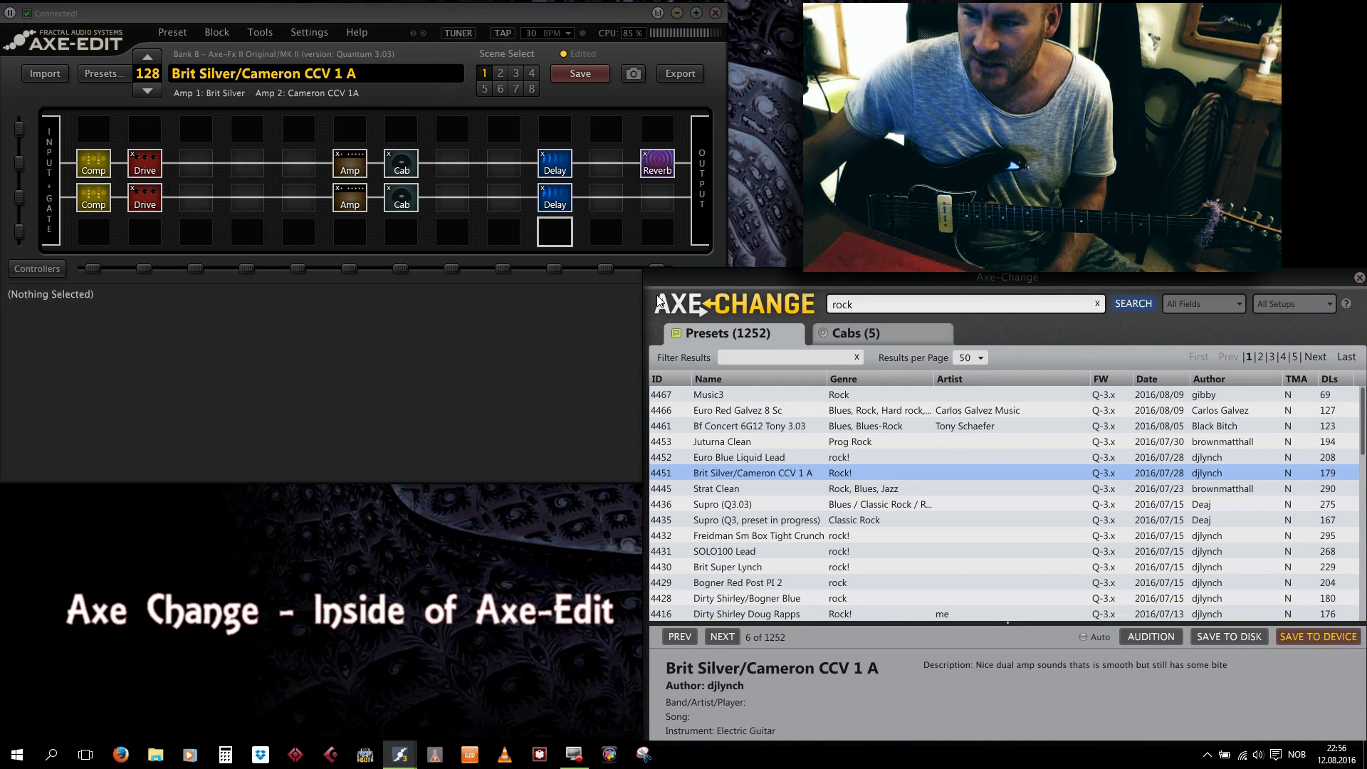
double_click(903, 306)
type("b")
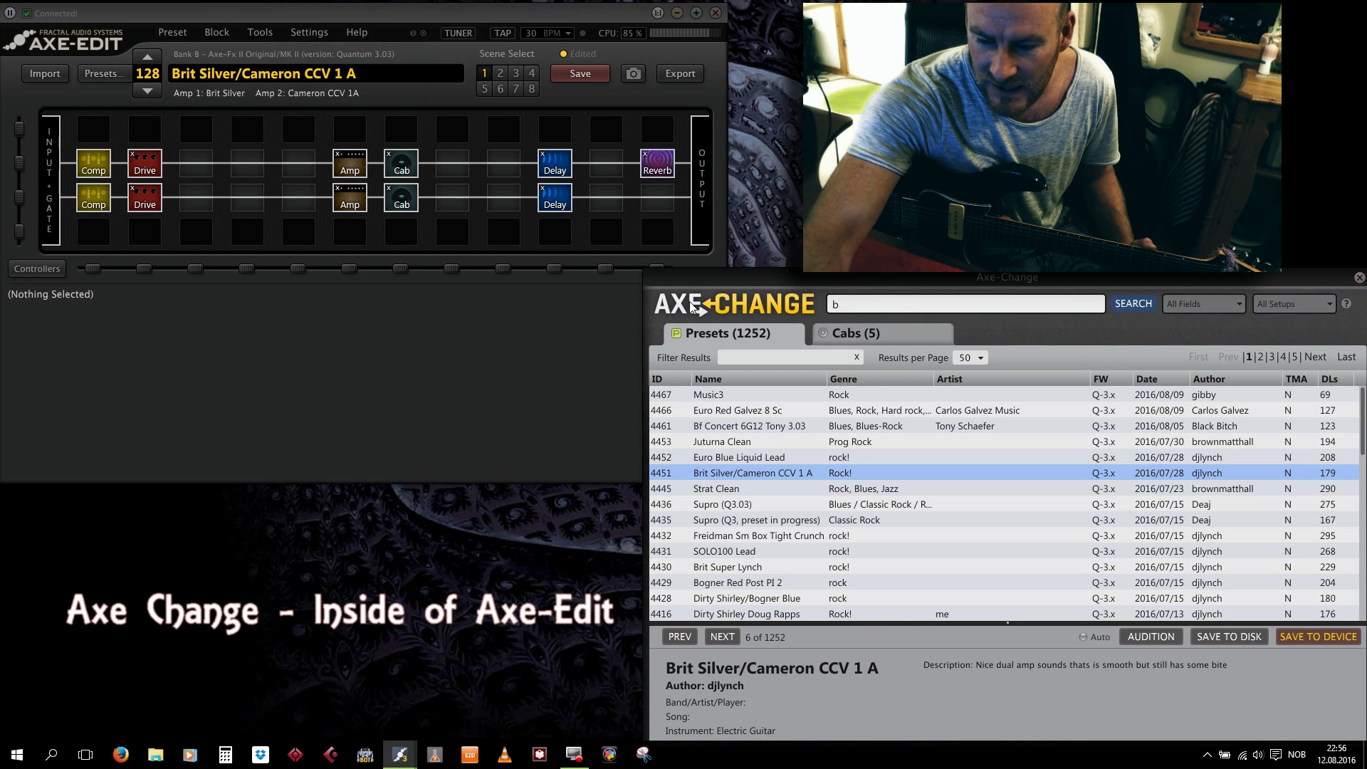
type("ass")
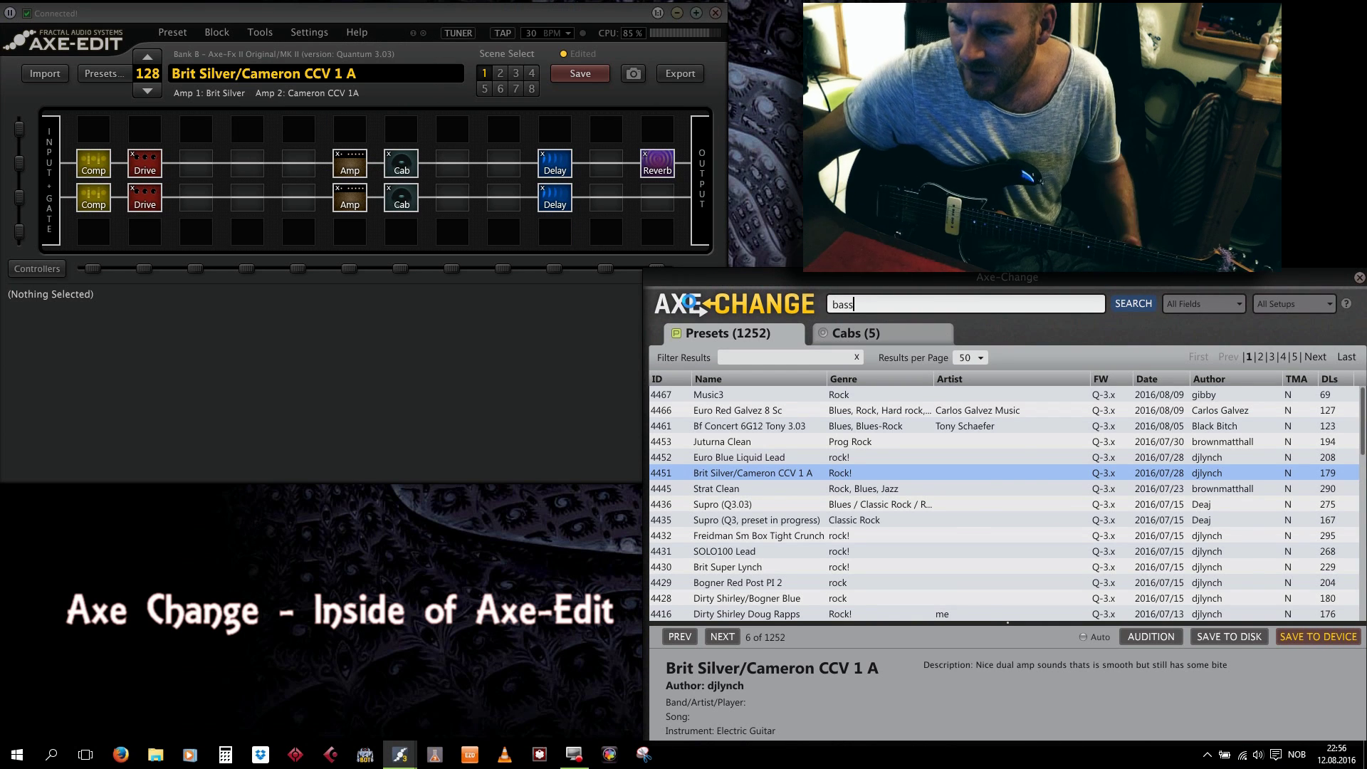
key("Return")
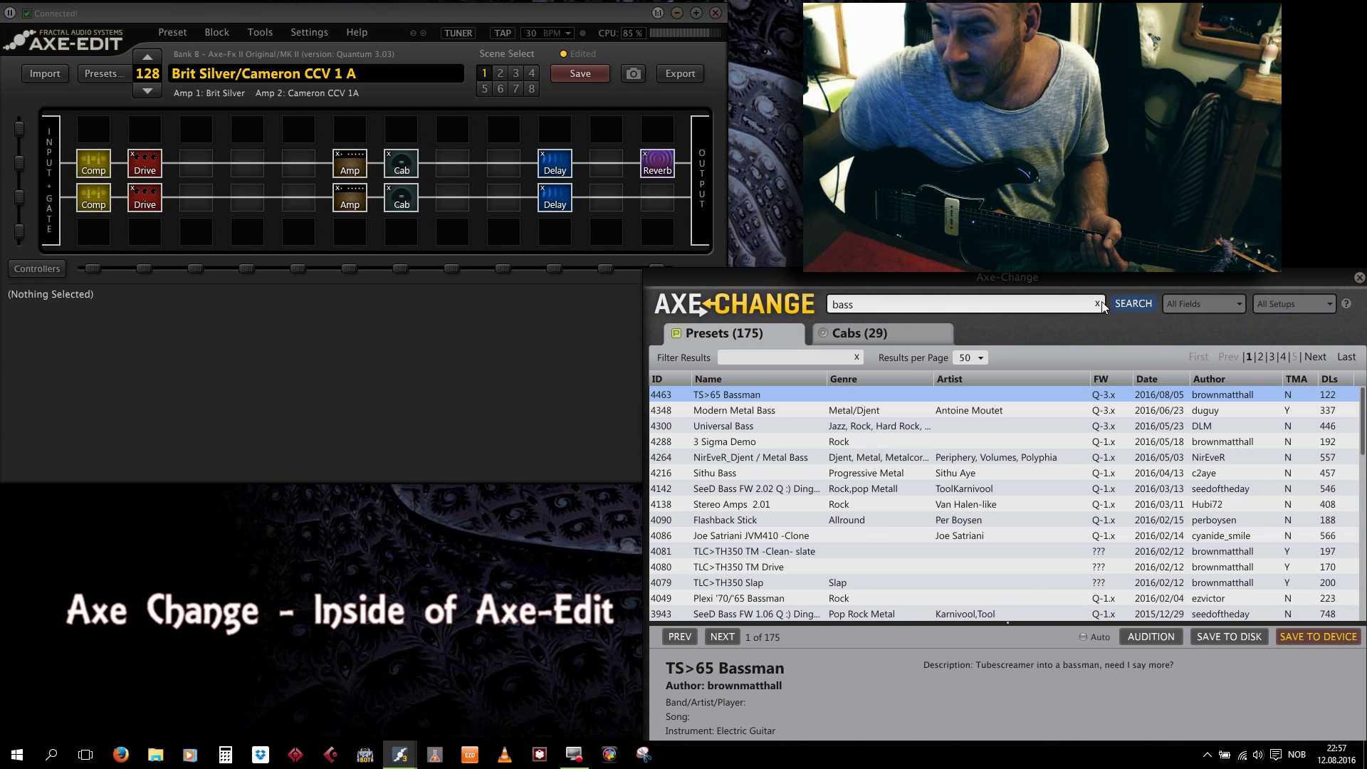
Search 'tool' (21 presets), try FAS Rhythm, then load Z's Hungry Dizzy Corncob Bonko
left_click_drag(911, 308, 721, 302)
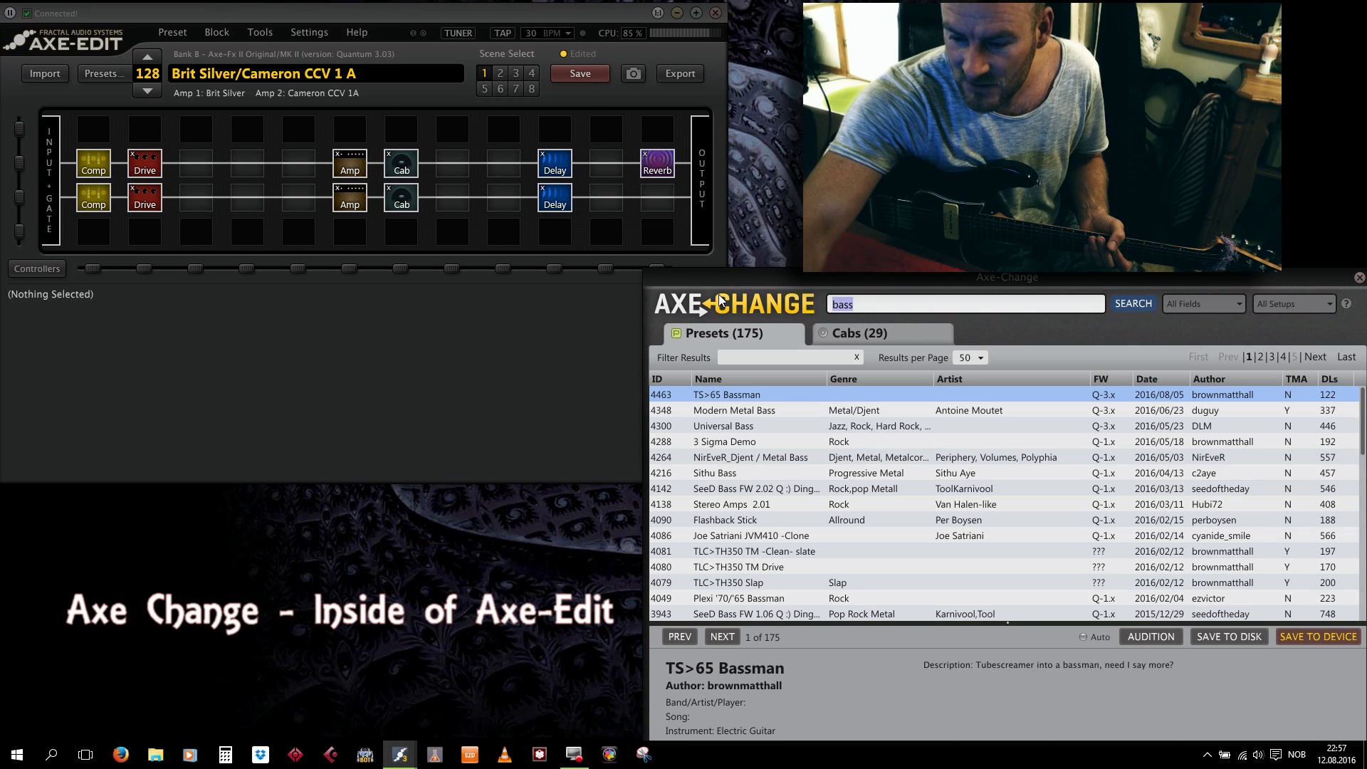
type("tool")
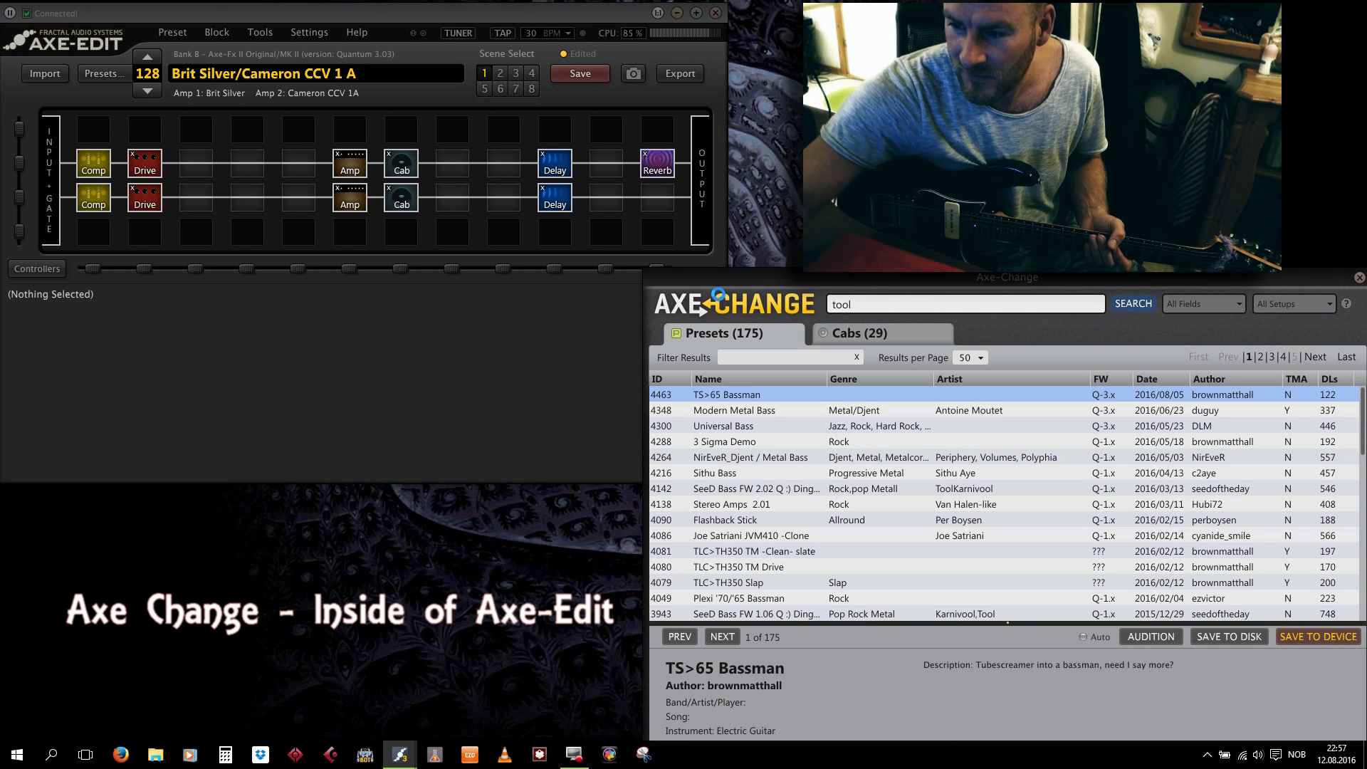
key("Return")
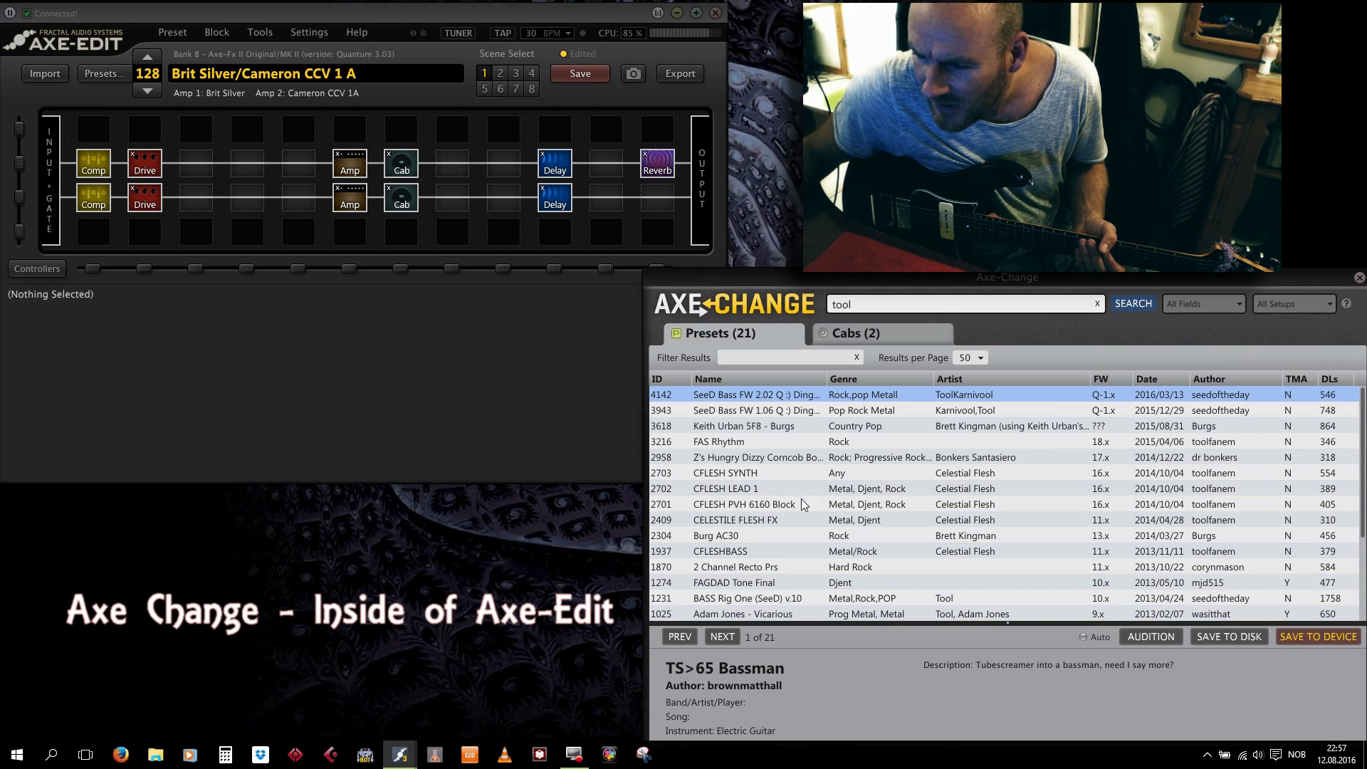
double_click(719, 442)
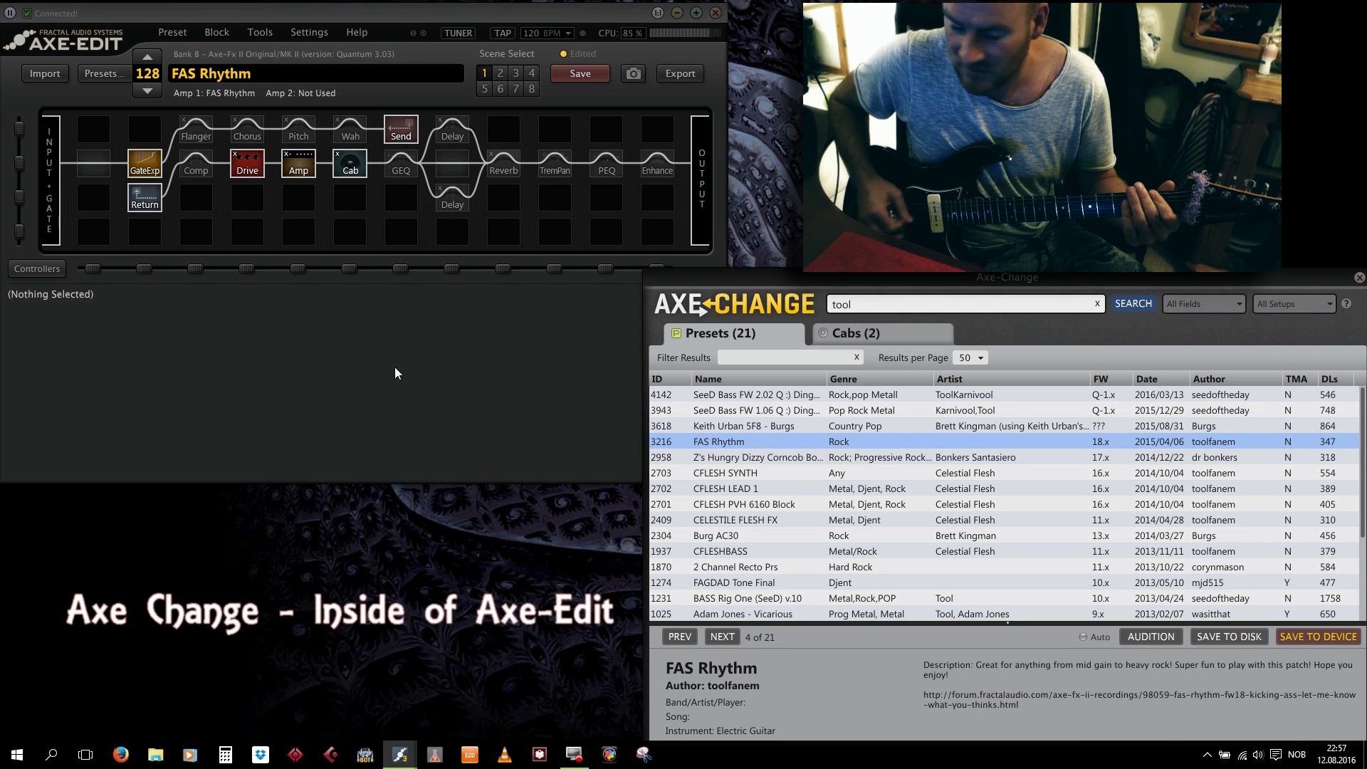
left_click(754, 463)
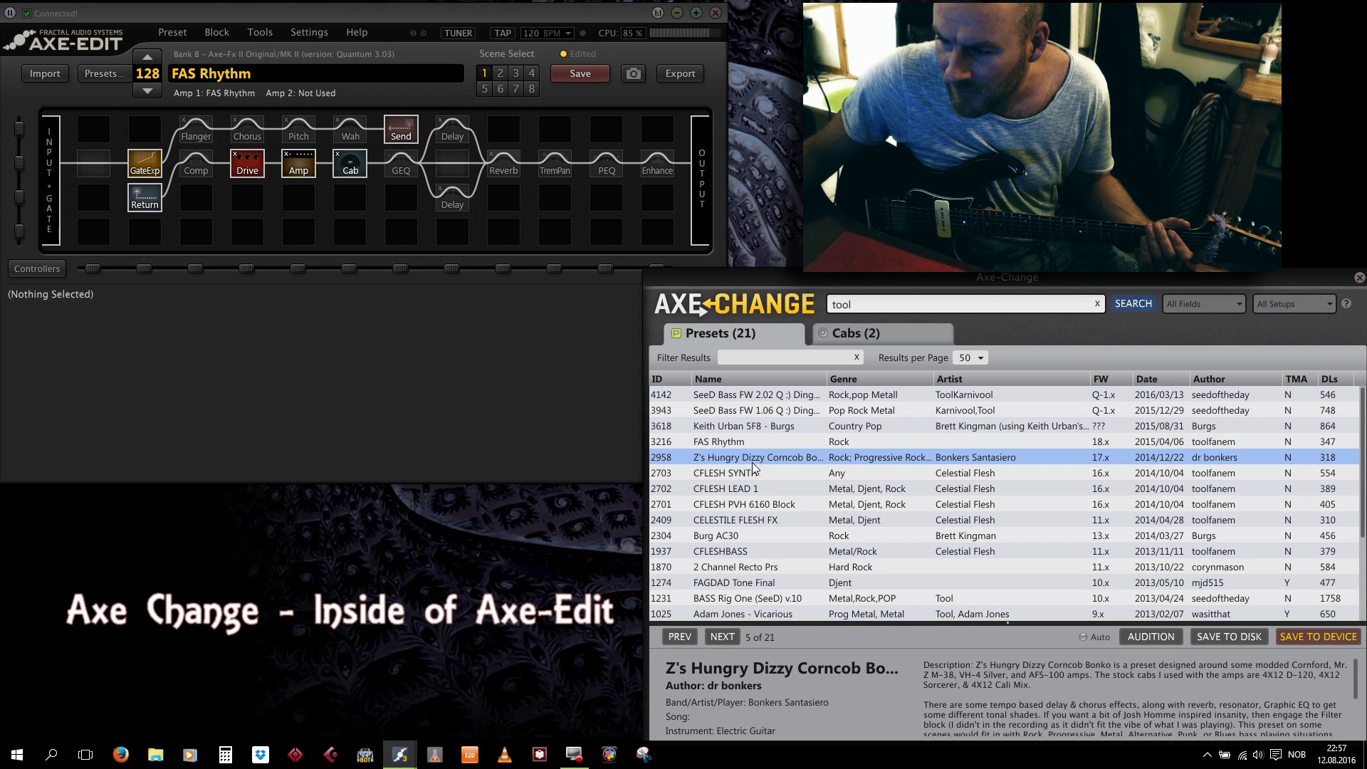